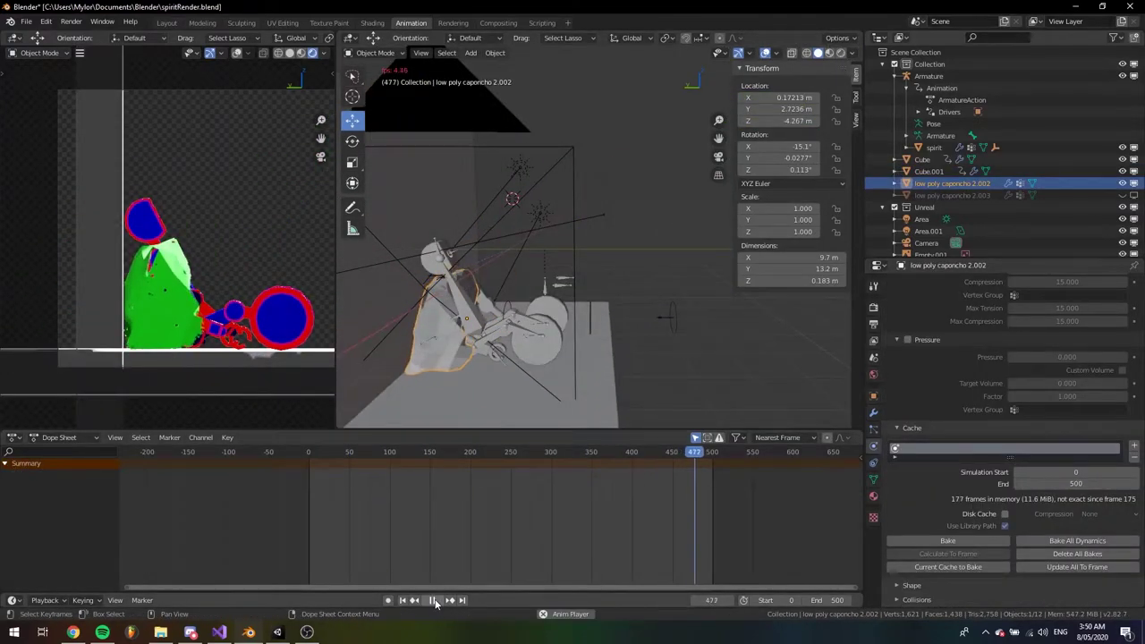
Review the armature's leg and head animation by scrubbing to about frame 139 and viewing its keyframes as curves
{"action": "left_click", "coordinate": [428, 454]}
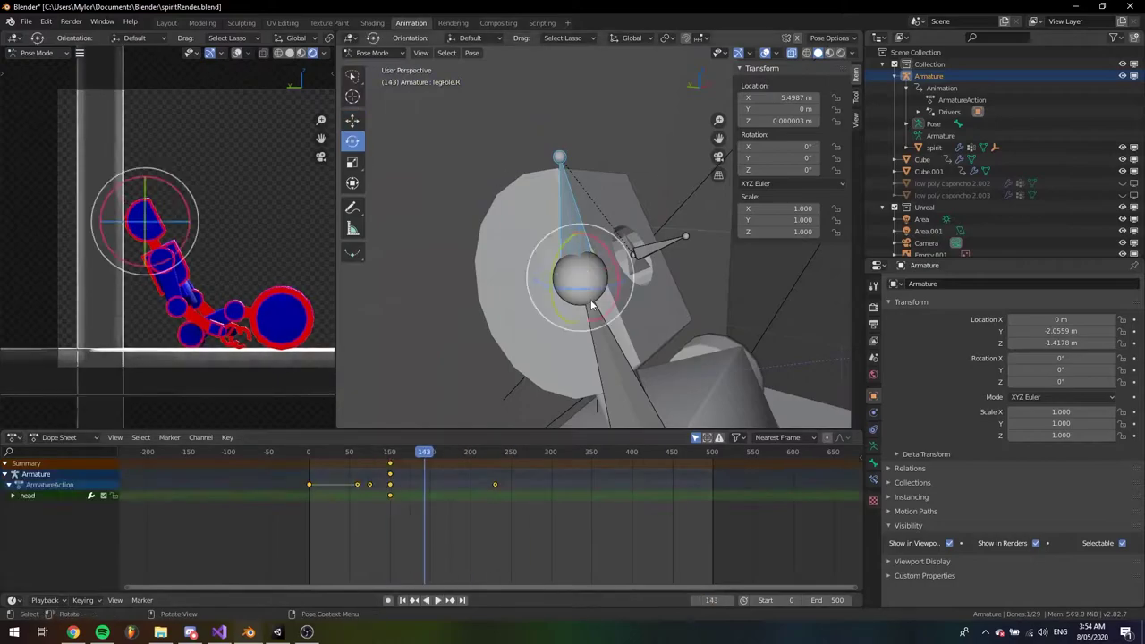
{"action": "mouse_move", "coordinate": [422, 455]}
{"action": "left_mouse_down"}
{"action": "mouse_move", "coordinate": [388, 455]}
{"action": "mouse_move", "coordinate": [417, 454]}
{"action": "left_mouse_up"}
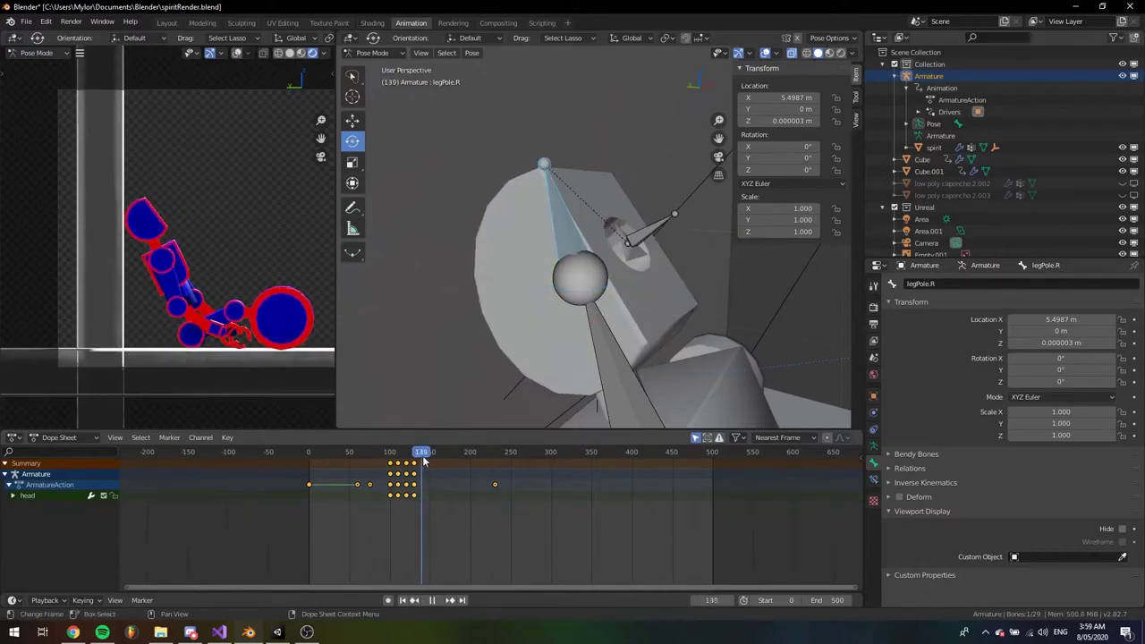
{"action": "key", "text": "ctrl+Tab"}
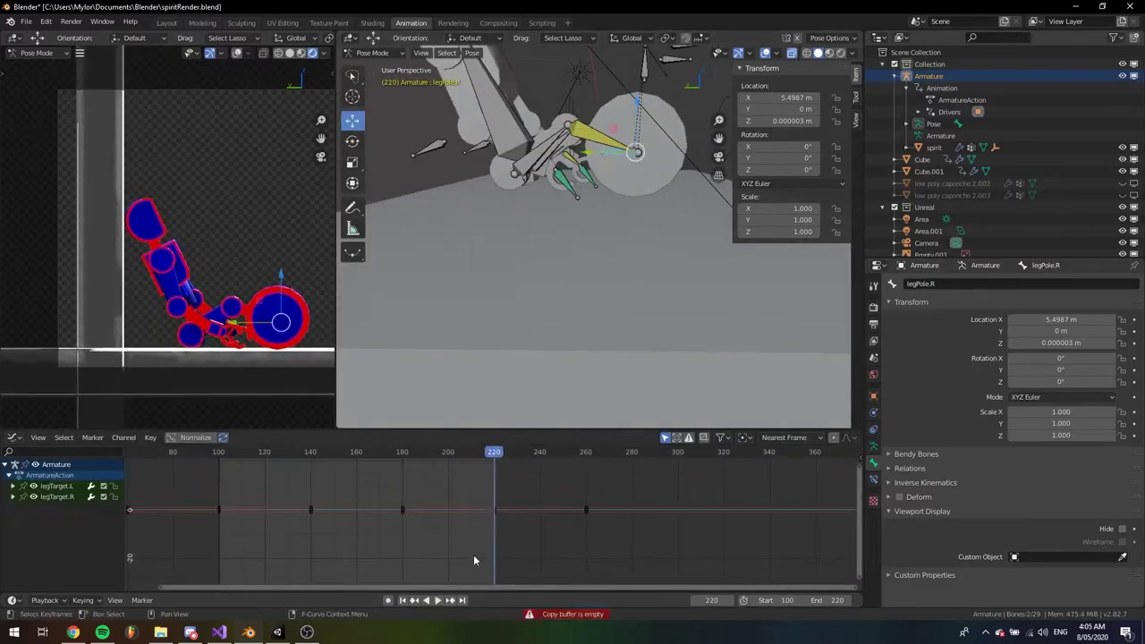
{"action": "right_click", "coordinate": [473, 554]}
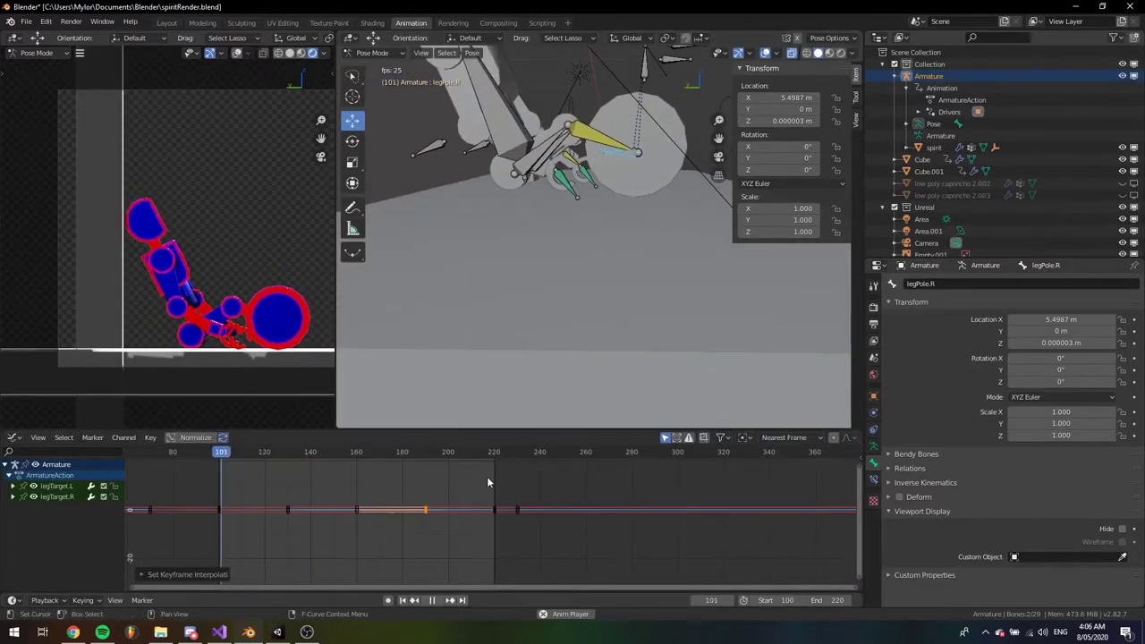
{"action": "key", "text": "Escape"}
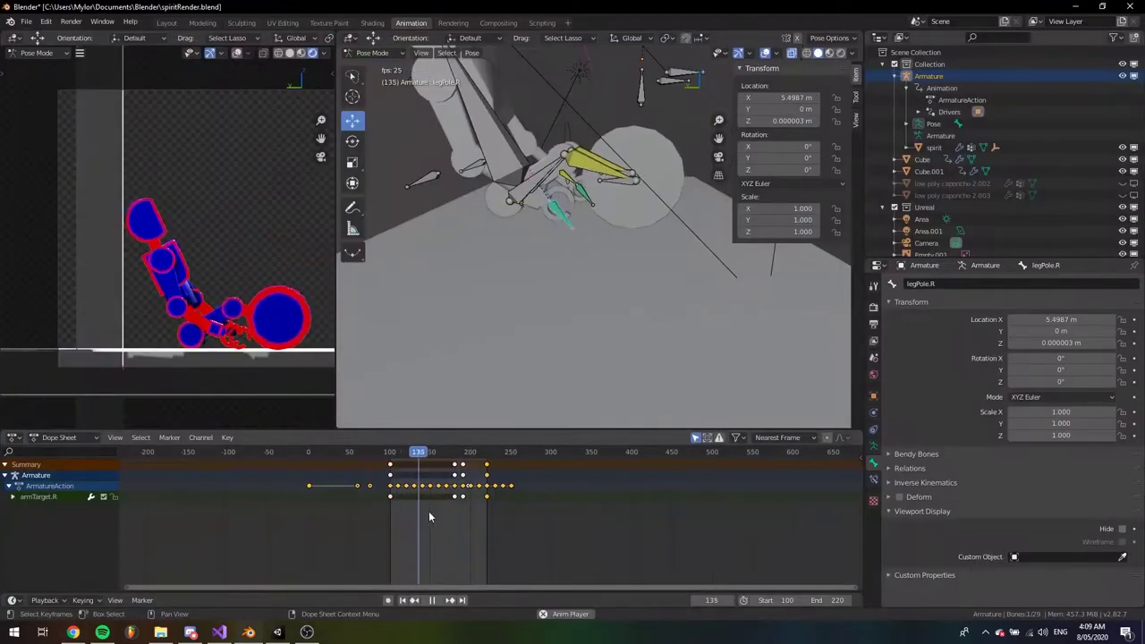
Review the arm target keyframes around frame 206 and examine the left arm target's animation in the Dope Sheet
{"action": "left_click", "coordinate": [461, 452]}
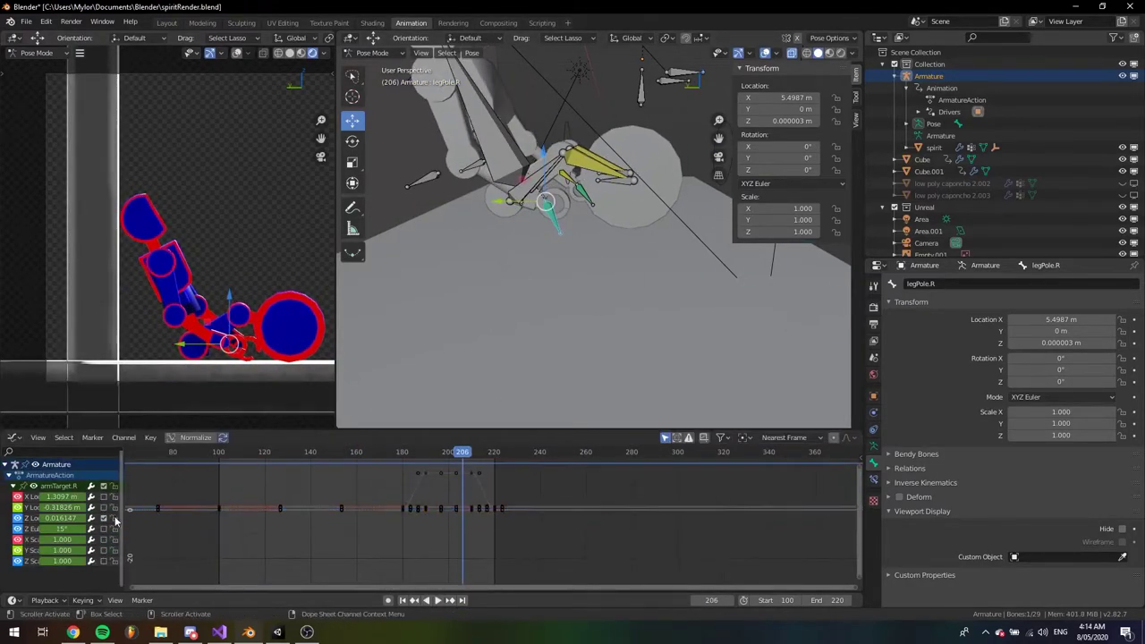
{"action": "key", "text": "Home"}
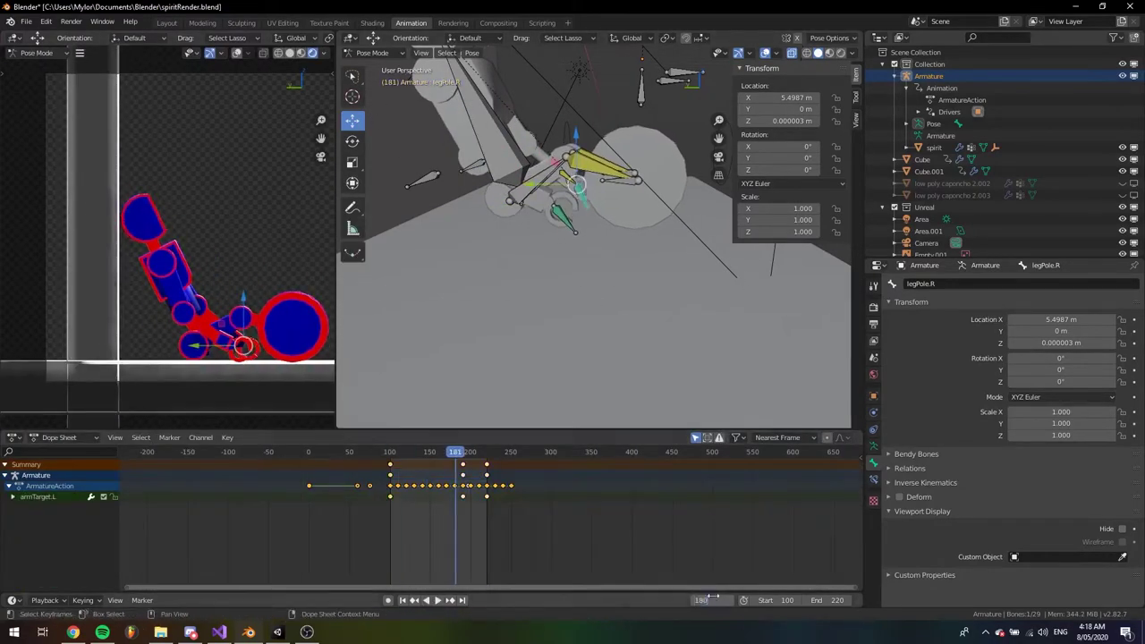
{"action": "right_click", "coordinate": [411, 496]}
{"action": "left_click", "coordinate": [686, 516]}
{"action": "scroll", "coordinate": [566, 455], "scroll_direction": "up", "scroll_amount": 2}
{"action": "key", "text": "space"}
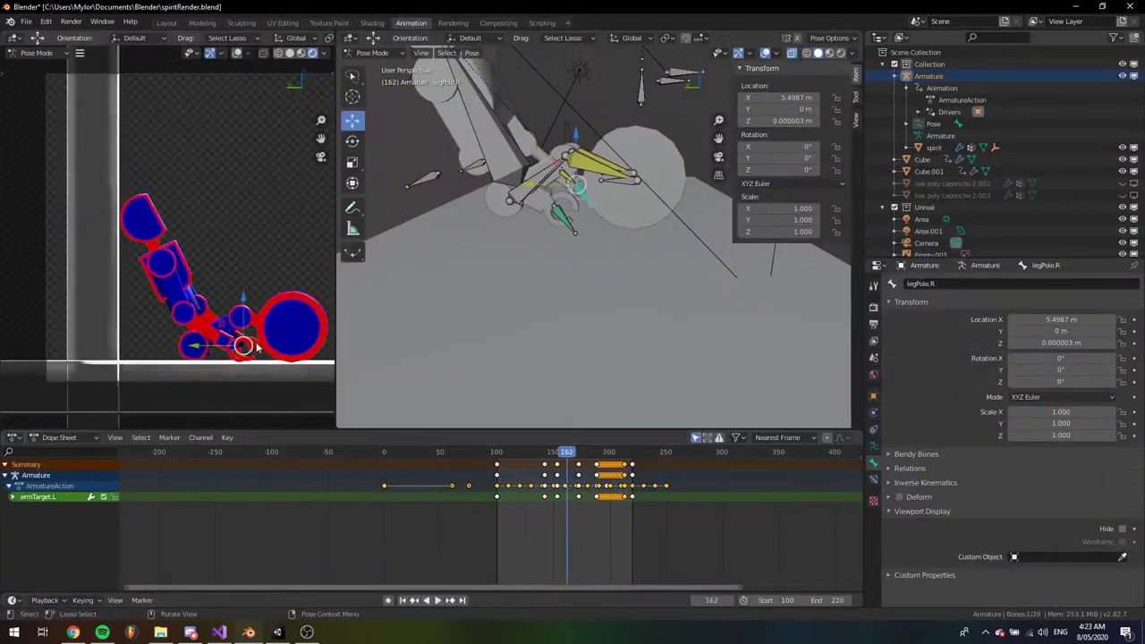
{"action": "scroll", "coordinate": [552, 456], "scroll_direction": "up", "scroll_amount": 3}
{"action": "key", "text": "Escape"}
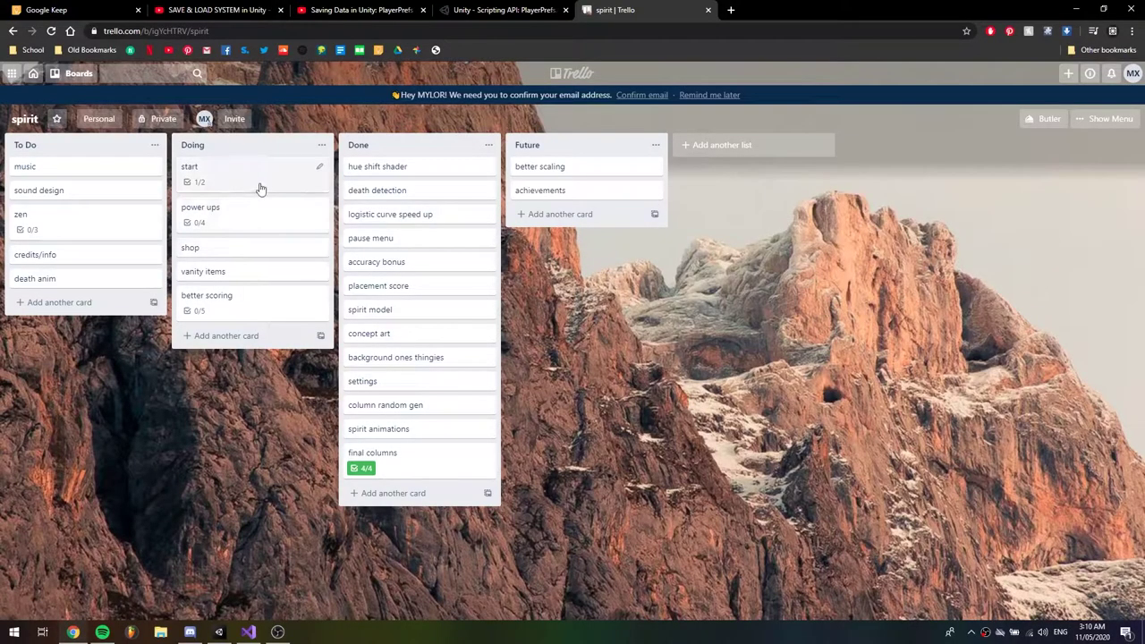
In Trello, complete the "spirit chillin" item on the start card and move the card to the Done list
{"action": "left_click", "coordinate": [268, 196]}
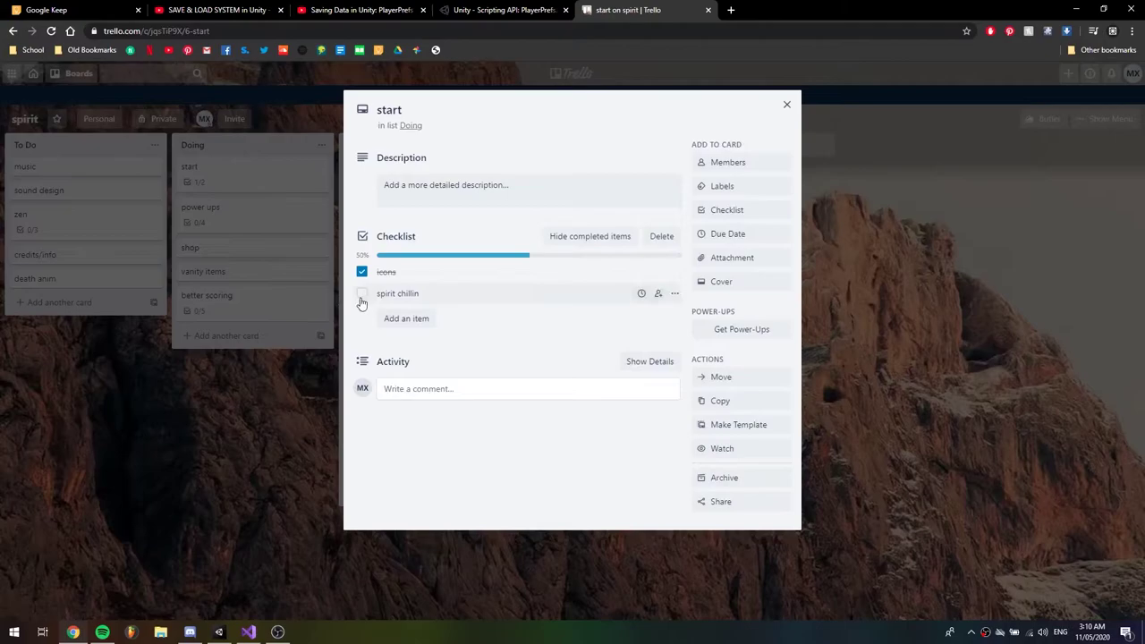
{"action": "left_click", "coordinate": [256, 478]}
{"action": "left_click_drag", "start_coordinate": [213, 178], "coordinate": [377, 477]}
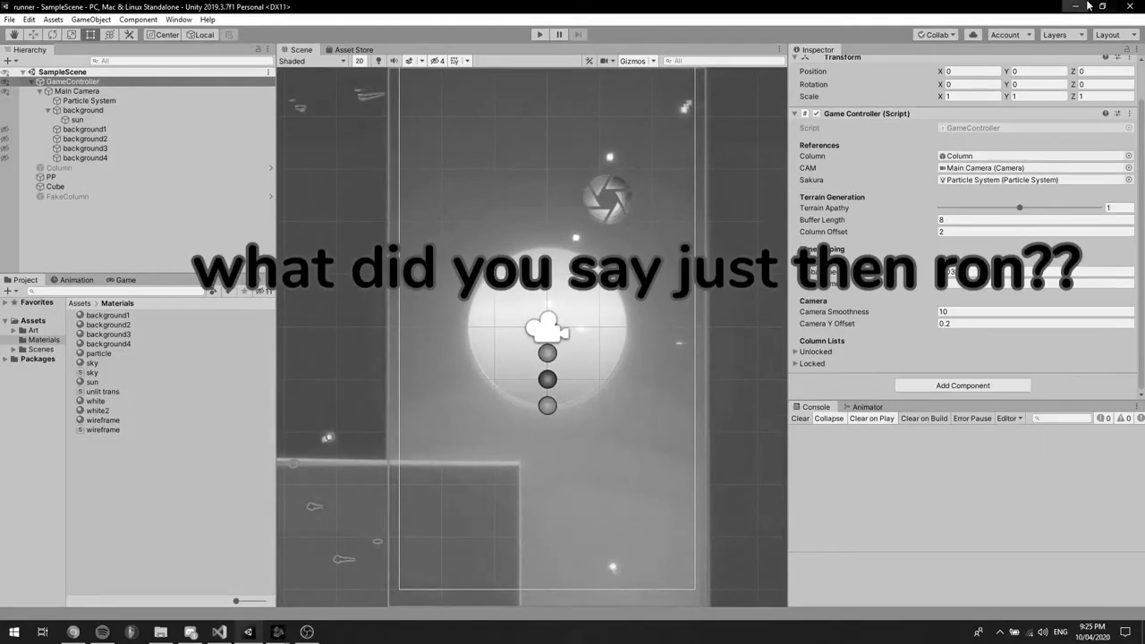
In Visual Studio, cut the "public Skin skin;" declaration from the beginning of the BackgroundControl class and remove the leftover blank lines
{"action": "left_click", "coordinate": [1076, 6]}
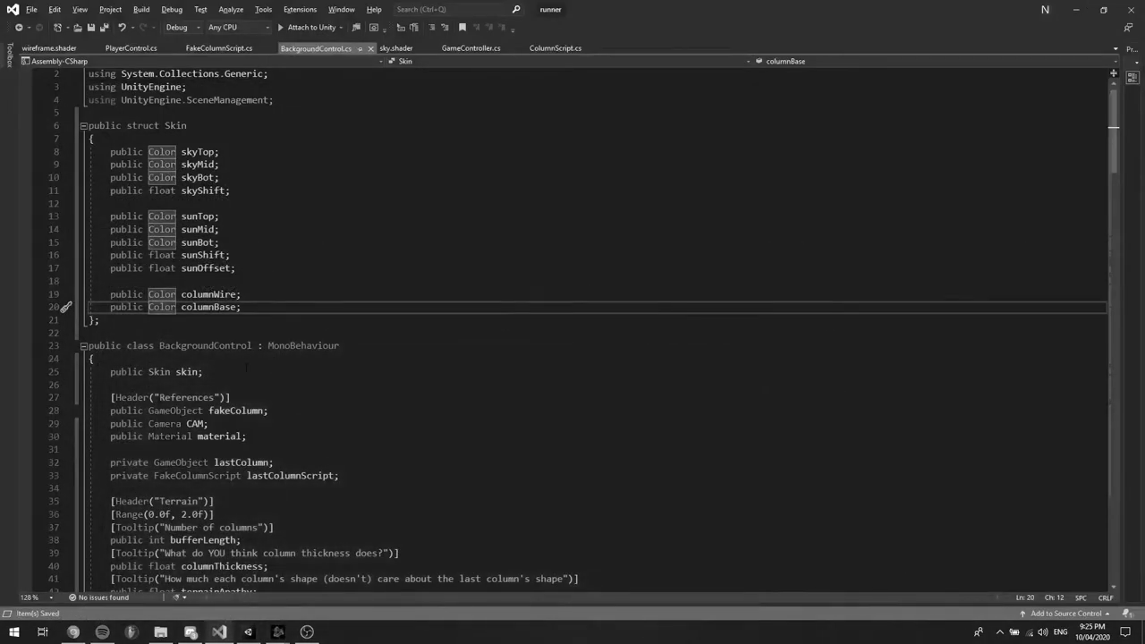
{"action": "left_click_drag", "start_coordinate": [203, 372], "coordinate": [89, 371]}
{"action": "key", "text": "ctrl+c"}
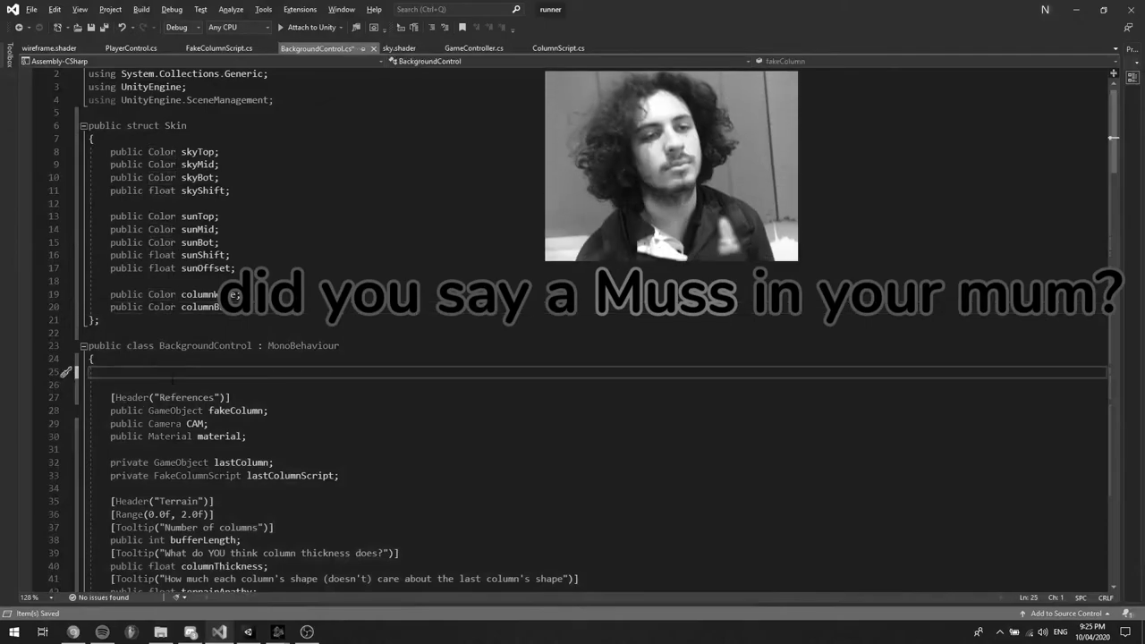
{"action": "key", "text": "BackSpace"}
{"action": "key", "text": "Delete"}
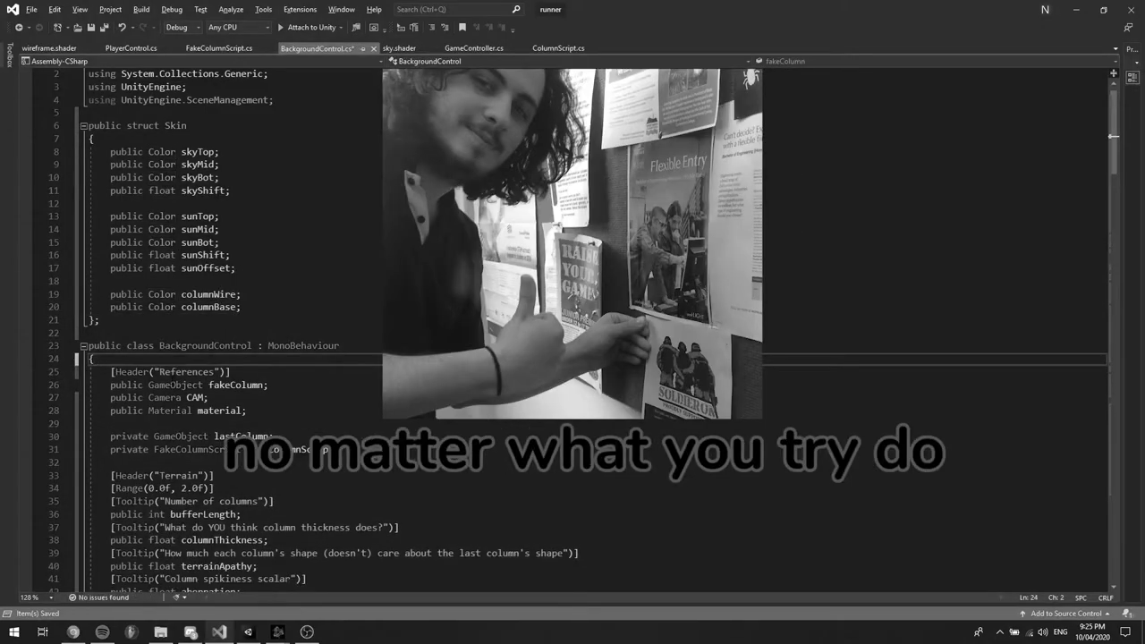
Paste "public Skin skin;" below the collectiveElevation declaration, save the script and return to Unity
{"action": "scroll", "coordinate": [572, 331], "scroll_direction": "down", "scroll_amount": 15}
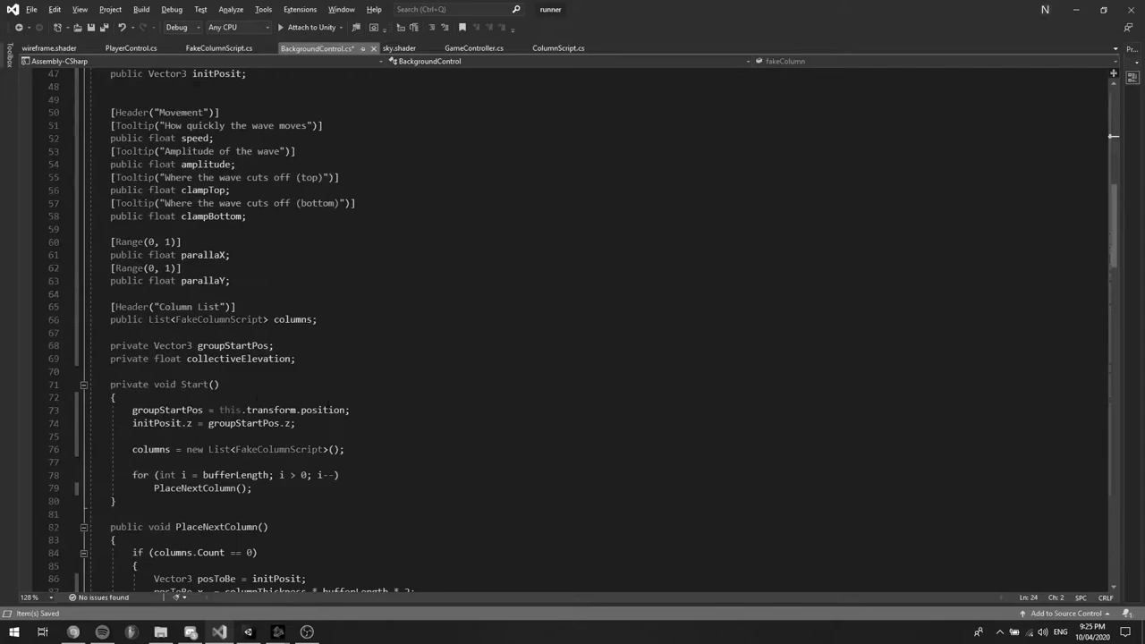
{"action": "left_click", "coordinate": [321, 359]}
{"action": "key", "text": "Return"}
{"action": "key", "text": "Return"}
{"action": "key", "text": "ctrl+v"}
{"action": "key", "text": "alt+Tab"}
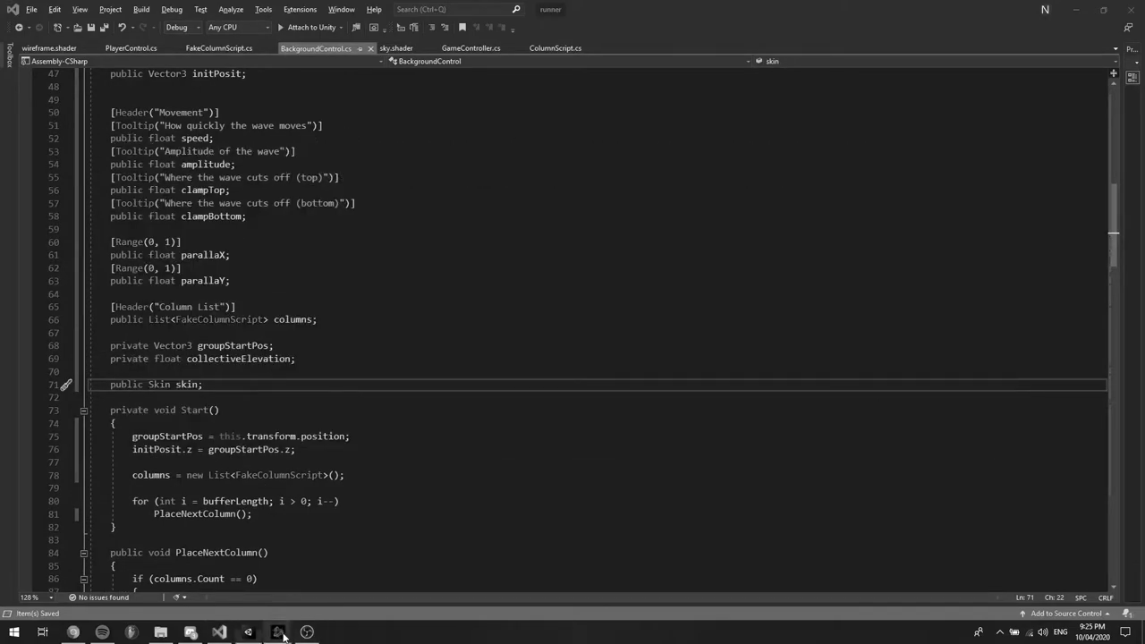
{"action": "left_click", "coordinate": [248, 631]}
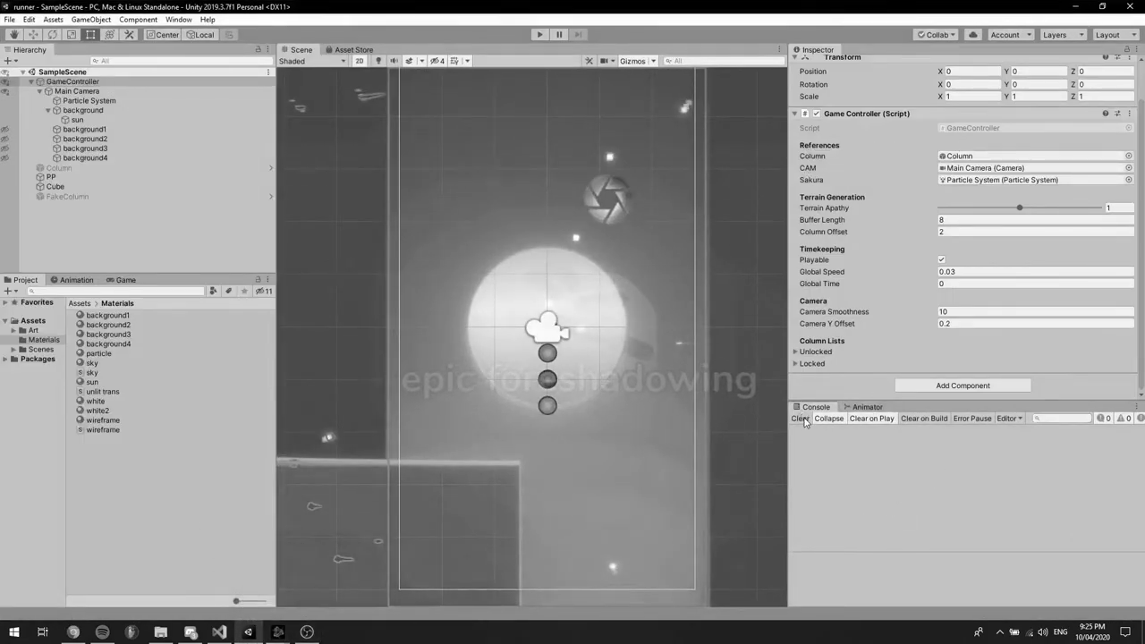
{"action": "scroll", "coordinate": [736, 183], "scroll_direction": "down", "scroll_amount": 3}
{"action": "scroll", "coordinate": [882, 233], "scroll_direction": "up", "scroll_amount": 2}
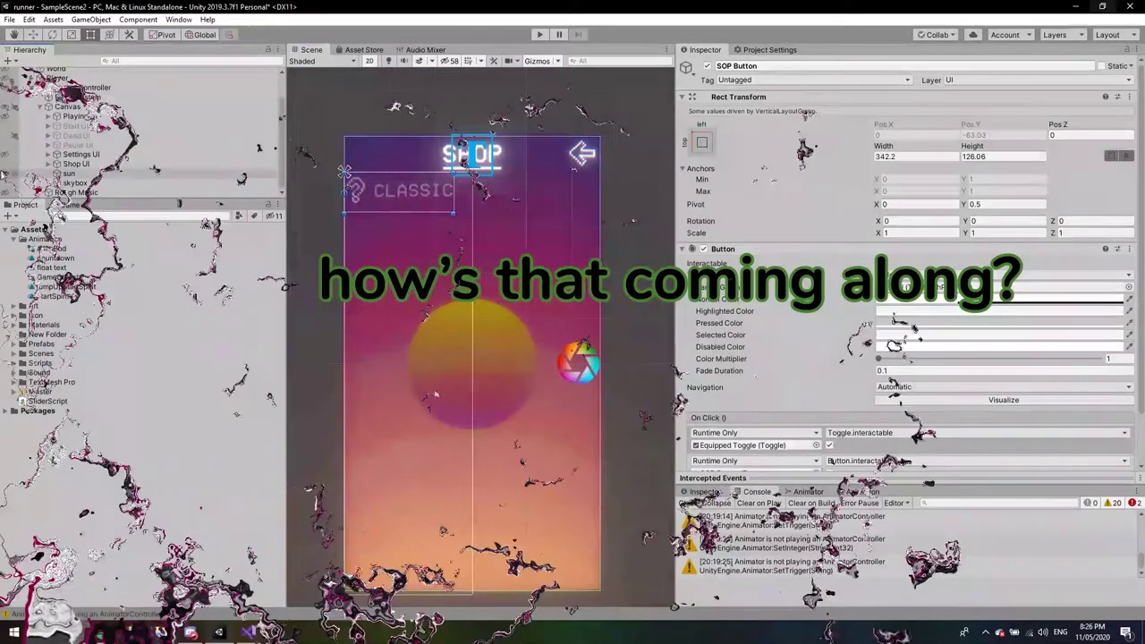
{"action": "scroll", "coordinate": [437, 244], "scroll_direction": "up", "scroll_amount": 2}
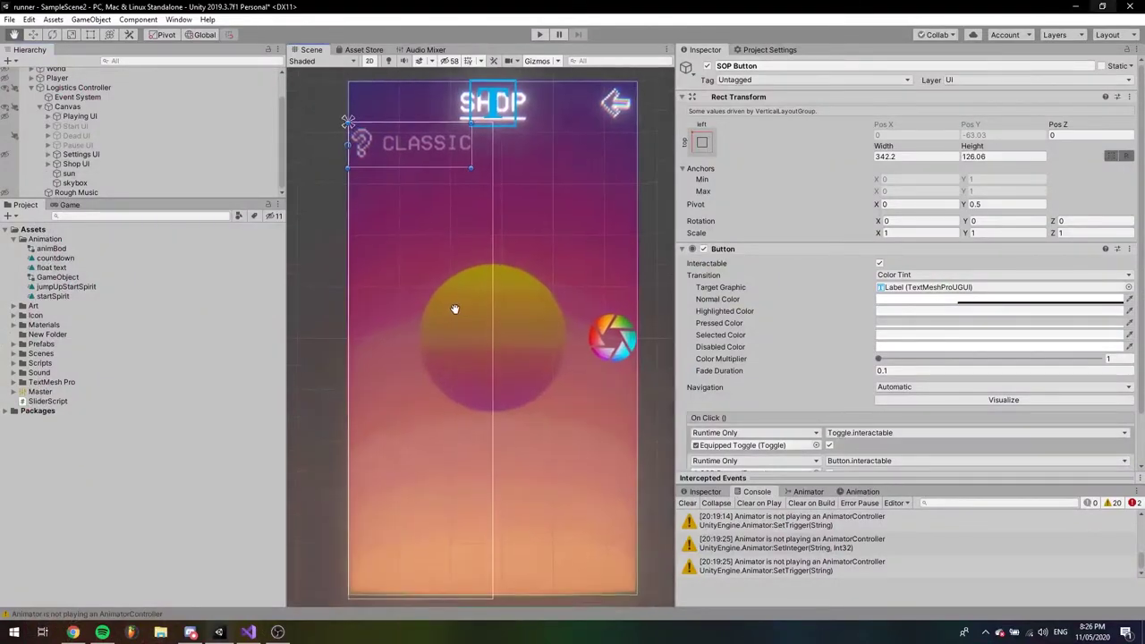
{"action": "left_click_drag", "start_coordinate": [457, 308], "coordinate": [439, 295]}
{"action": "scroll", "coordinate": [438, 296], "scroll_direction": "down", "scroll_amount": 1}
{"action": "scroll", "coordinate": [480, 357], "scroll_direction": "down", "scroll_amount": 1}
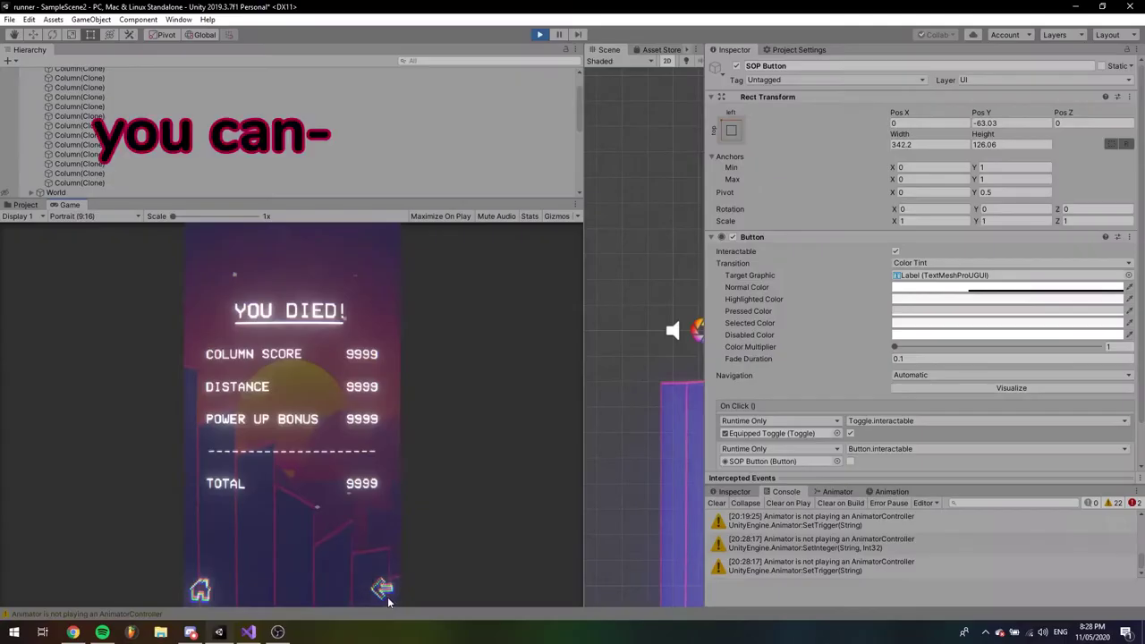
Retry the run from the game's death screen
{"action": "left_click", "coordinate": [388, 597]}
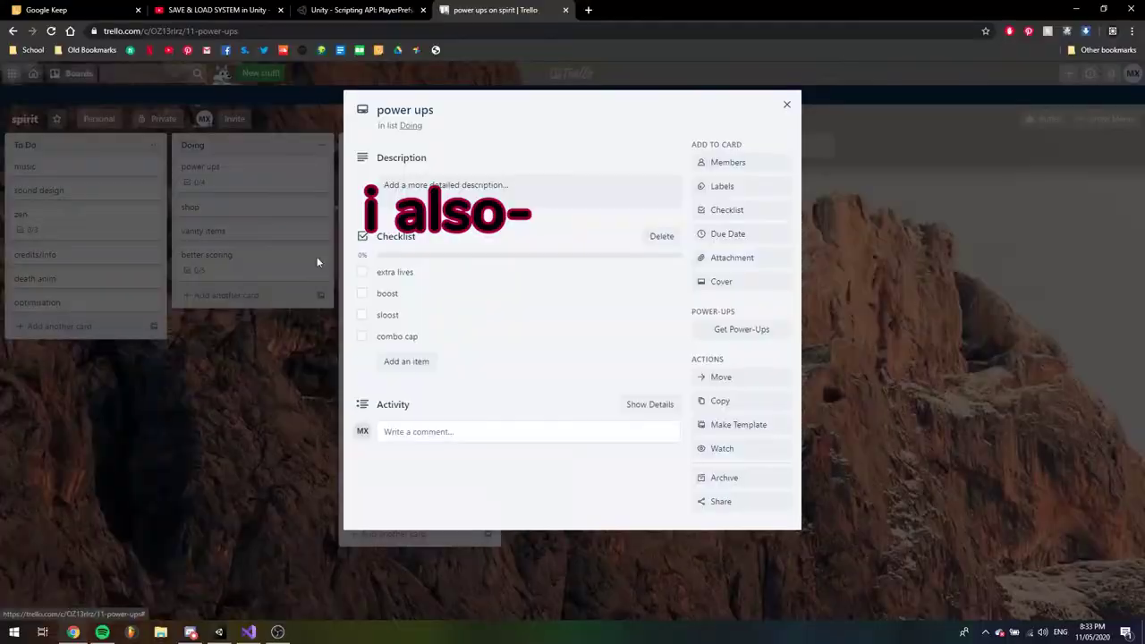
Close the power ups card on the Trello board
{"action": "left_click", "coordinate": [224, 207]}
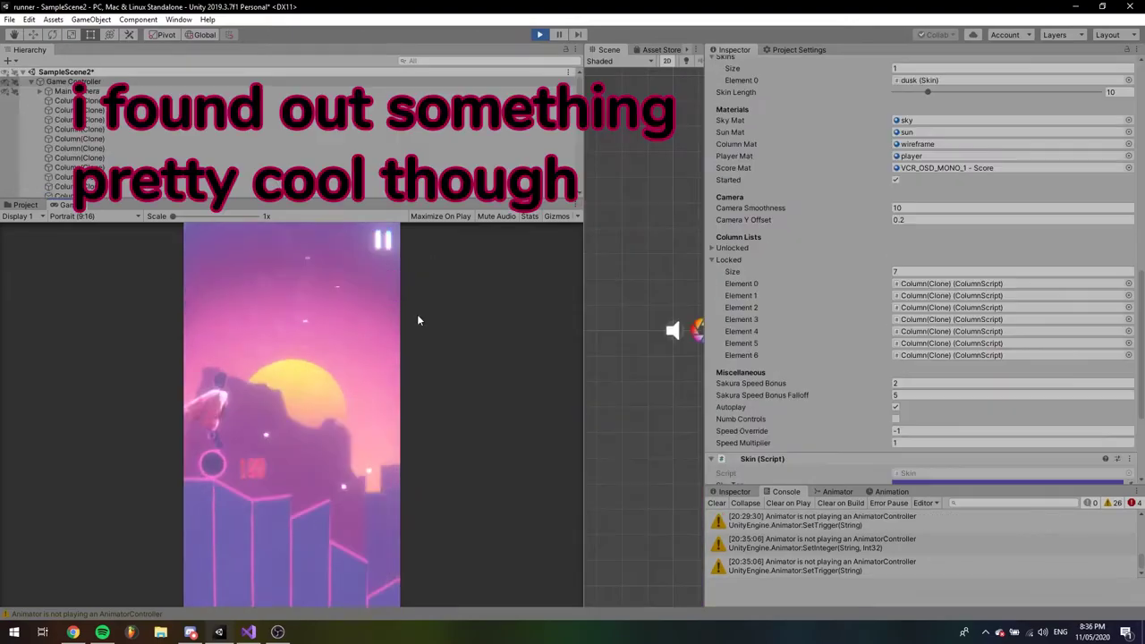
In Unity, pause the current run, return to the game's start screen and begin a new run
{"action": "left_click", "coordinate": [383, 238]}
{"action": "left_click", "coordinate": [199, 593]}
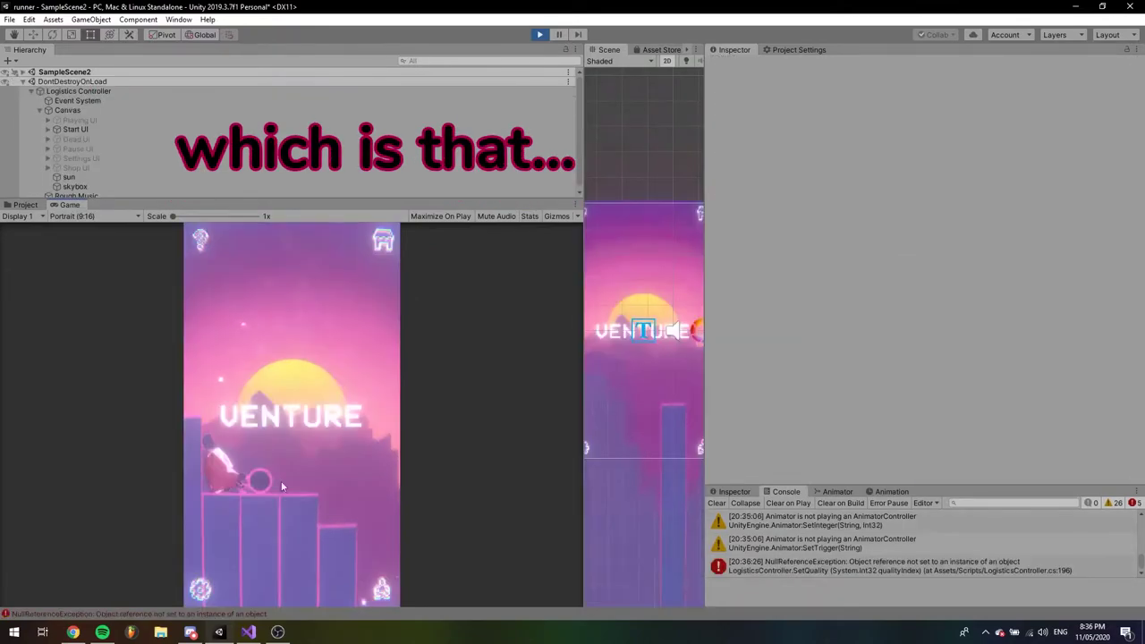
{"action": "left_click", "coordinate": [333, 414]}
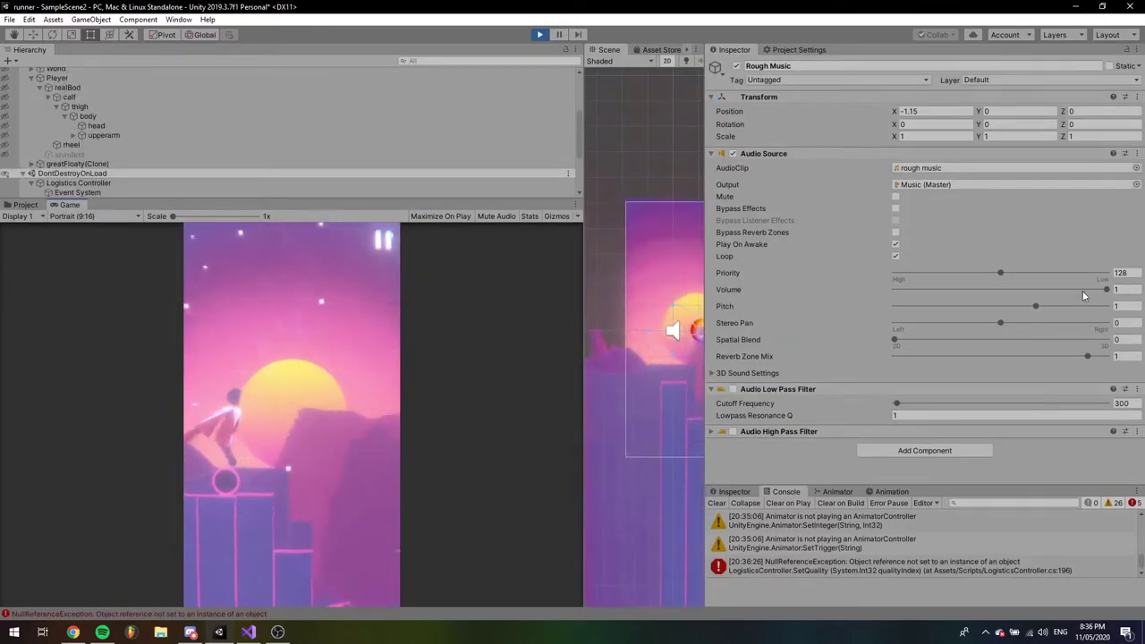
Set the pitch of the Rough Music audio source to 0.8
{"action": "left_click_drag", "start_coordinate": [1038, 306], "coordinate": [1032, 306]}
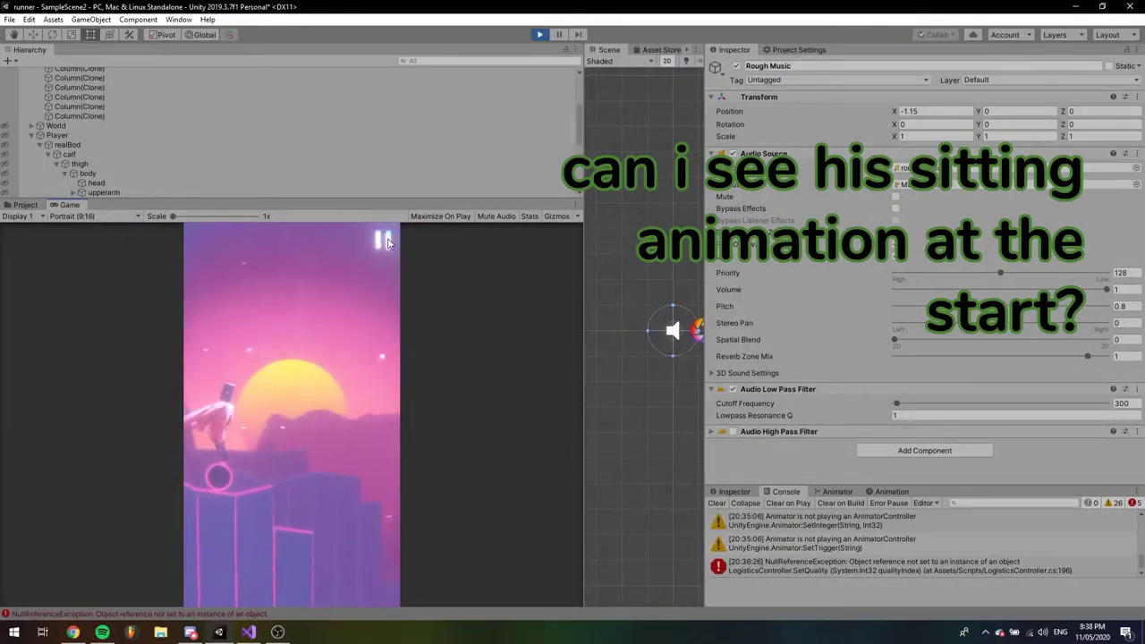
Return to the start screen and enlarge the game view to 2.45x to examine the spirit's sitting animation
{"action": "left_click", "coordinate": [383, 240]}
{"action": "left_click", "coordinate": [202, 593]}
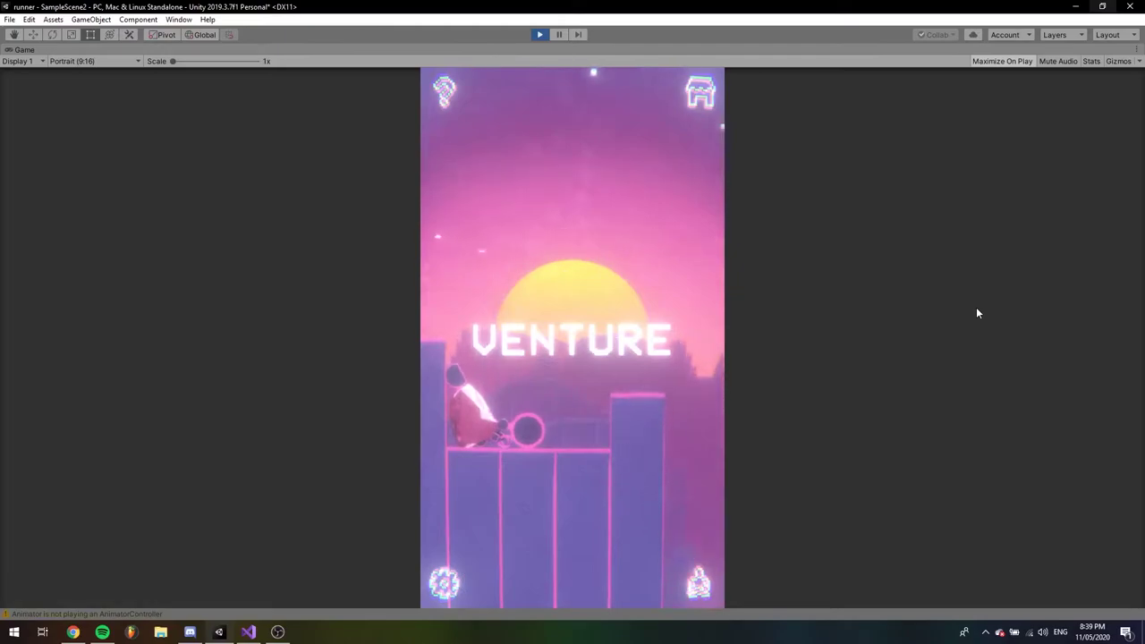
{"action": "left_click_drag", "start_coordinate": [176, 63], "coordinate": [218, 62]}
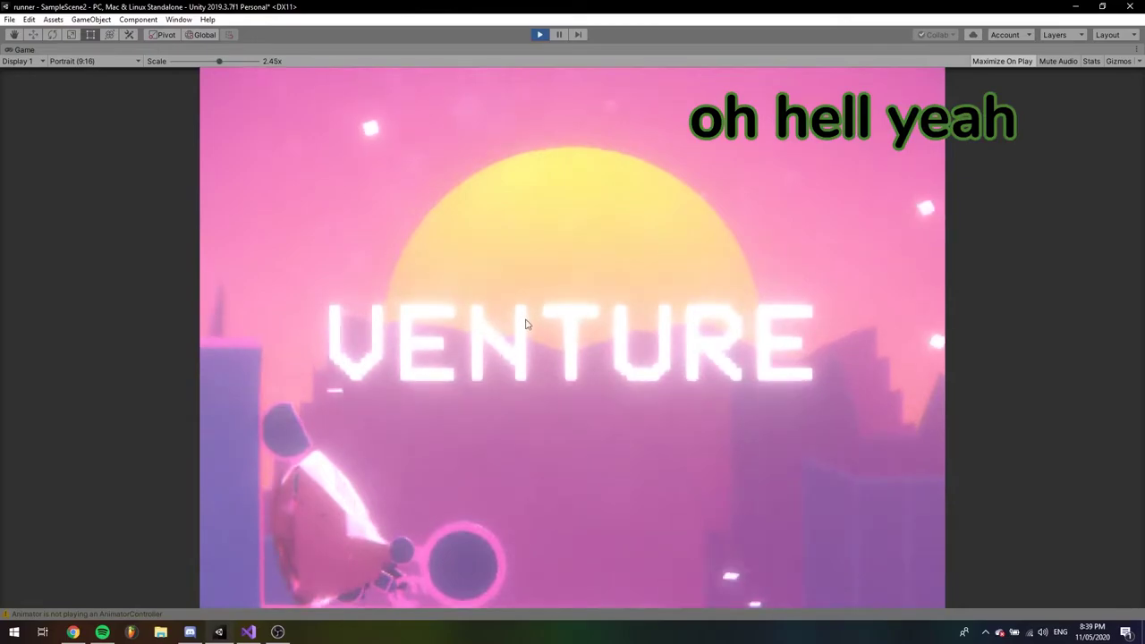